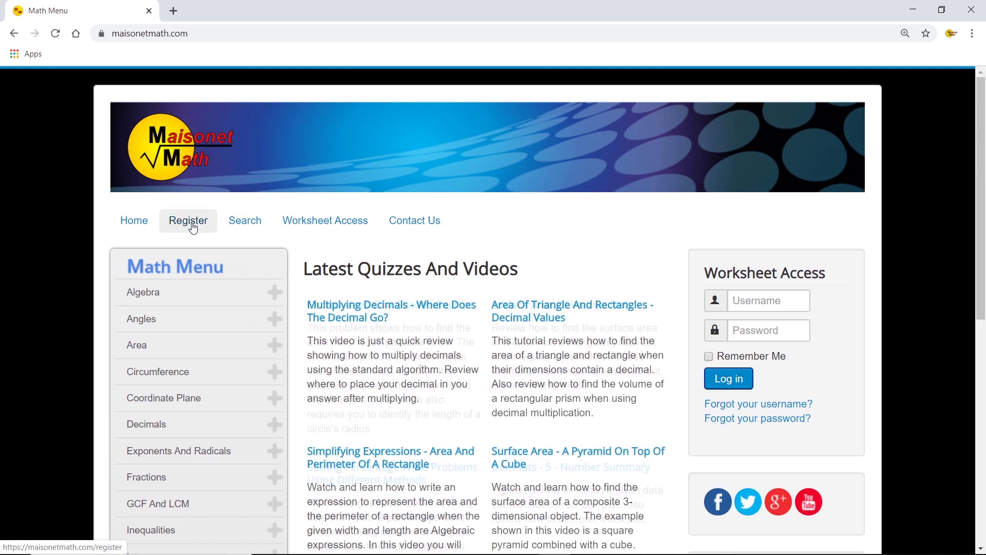
Step: Open the subscription plans page and choose the 1 Year Unlimited Downloads plan
{"action": "left_click", "coordinate": [193, 228]}
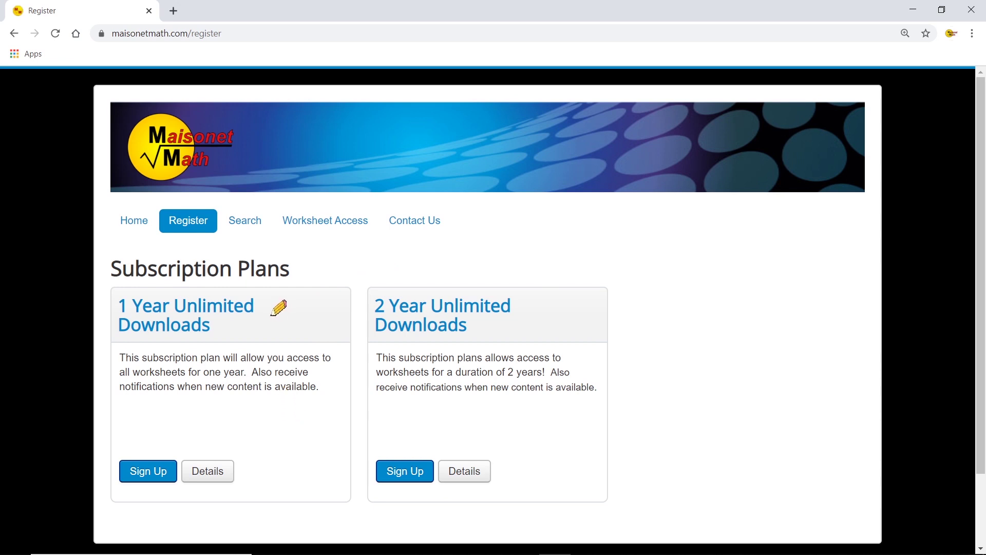
{"action": "left_click", "coordinate": [160, 473]}
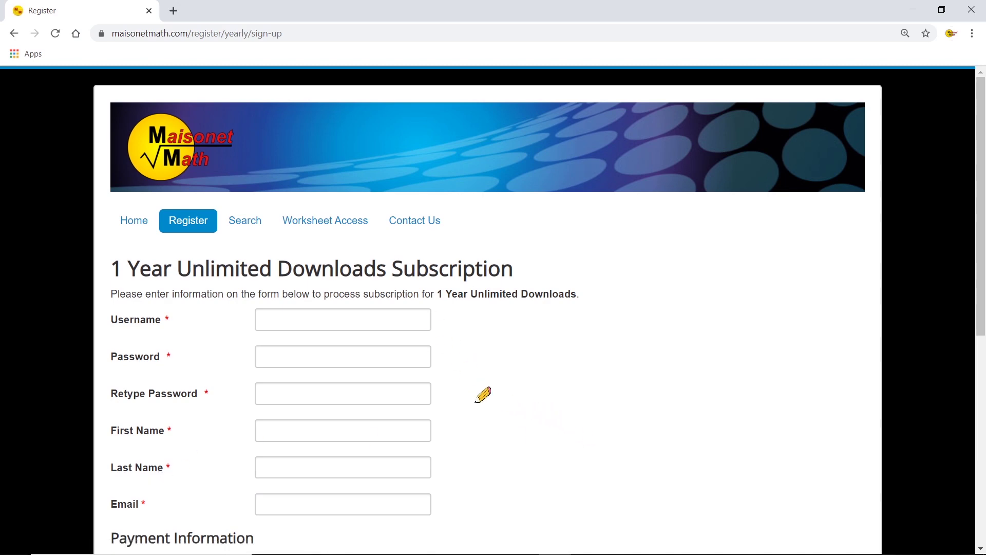
Step: Enter username 'mrmaisonet' and the password twice on the one-year sign-up form
{"action": "scroll", "coordinate": [482, 394], "scroll_direction": "down", "scroll_amount": 5}
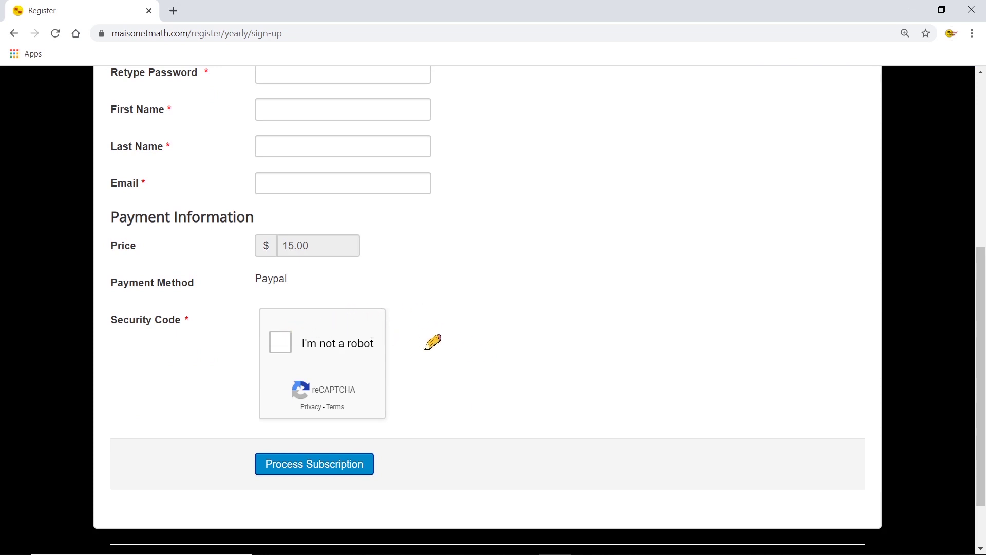
{"action": "left_click", "coordinate": [357, 472]}
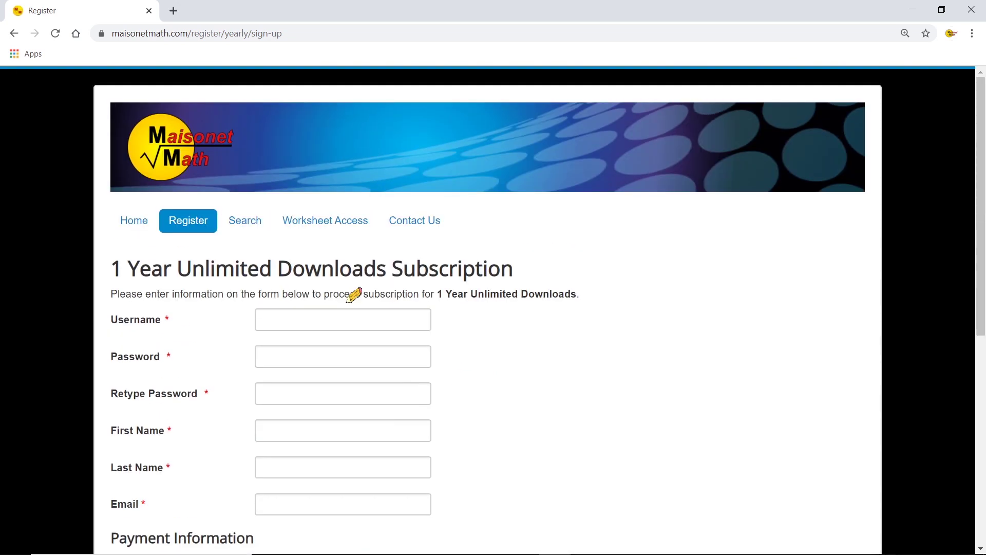
{"action": "left_click", "coordinate": [348, 319]}
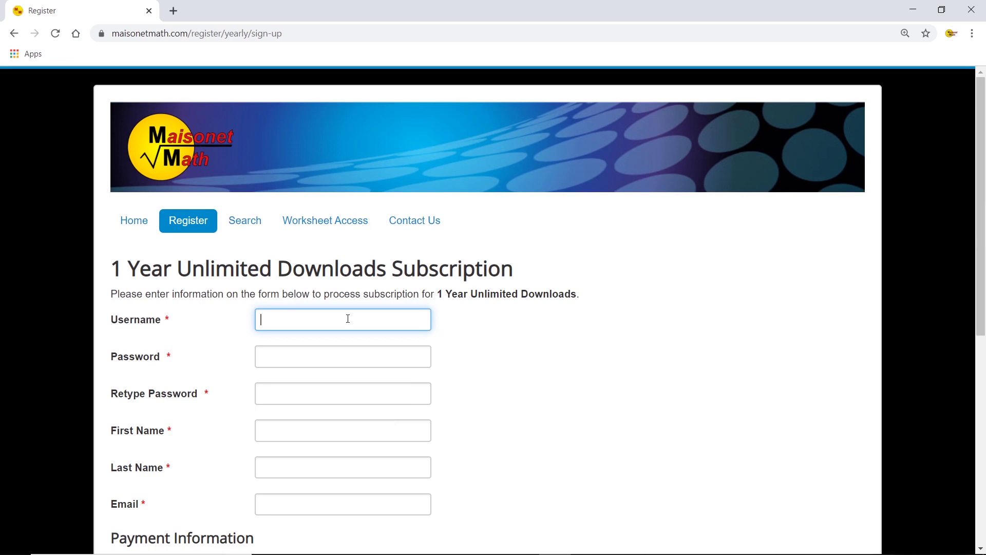
{"action": "left_click", "coordinate": [324, 359]}
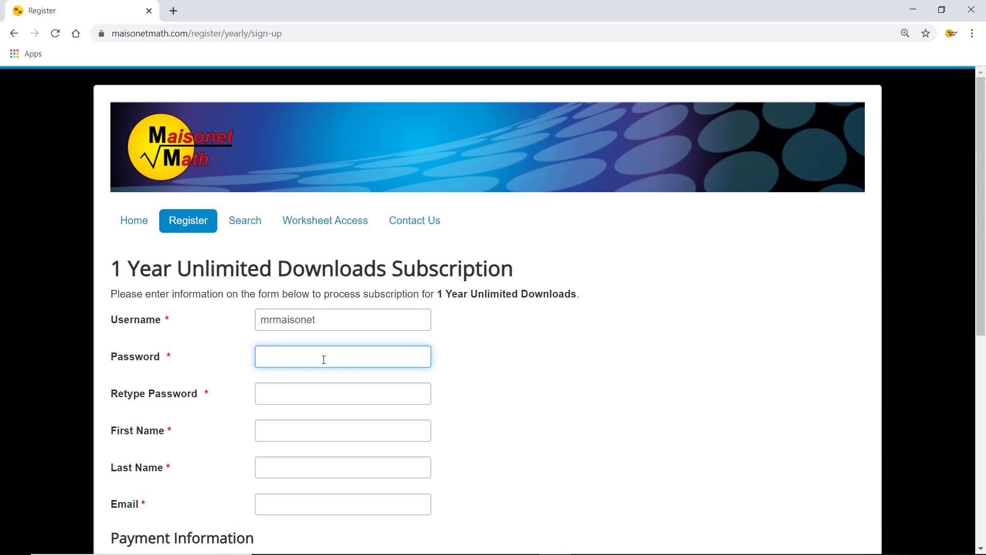
{"action": "type", "text": "•••"}
{"action": "type", "text": "•"}
{"action": "key", "text": "Tab"}
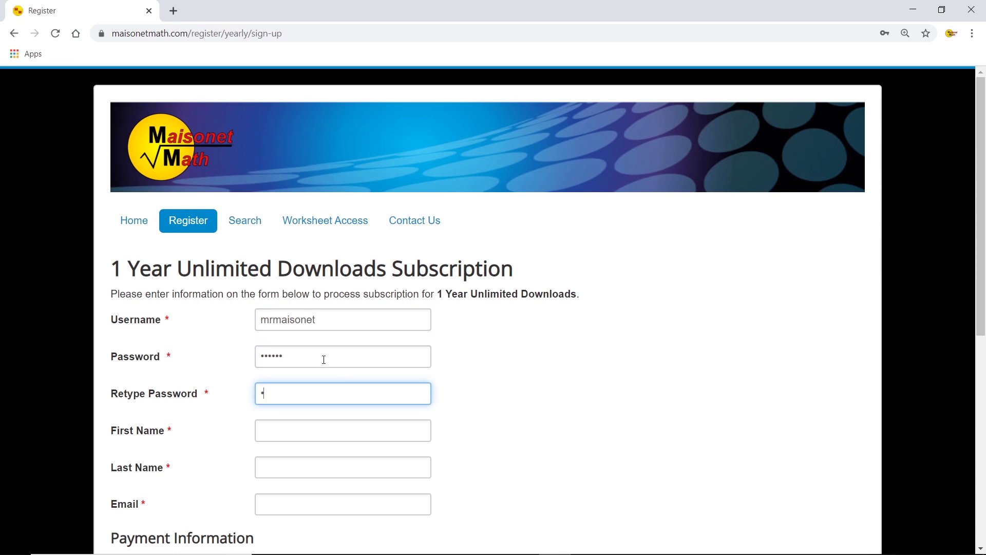
{"action": "type", "text": "•••"}
{"action": "left_click", "coordinate": [317, 428]}
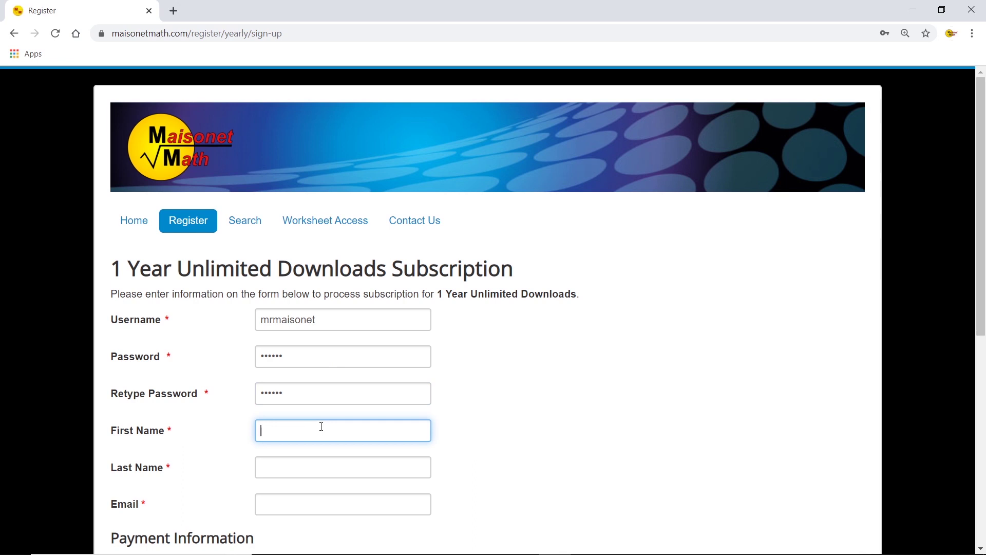
{"action": "key", "text": "Tab"}
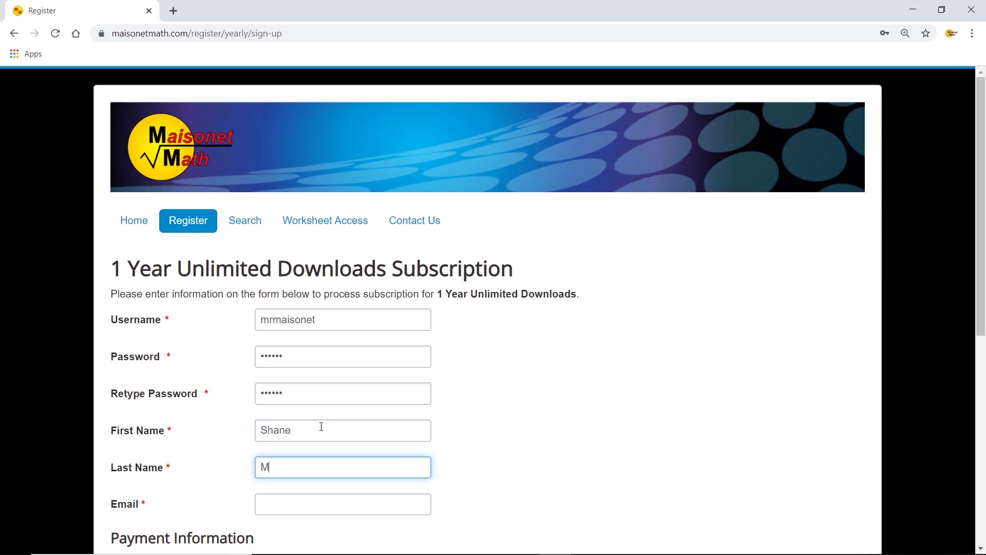
{"action": "scroll", "coordinate": [321, 426], "scroll_direction": "down", "scroll_amount": 1}
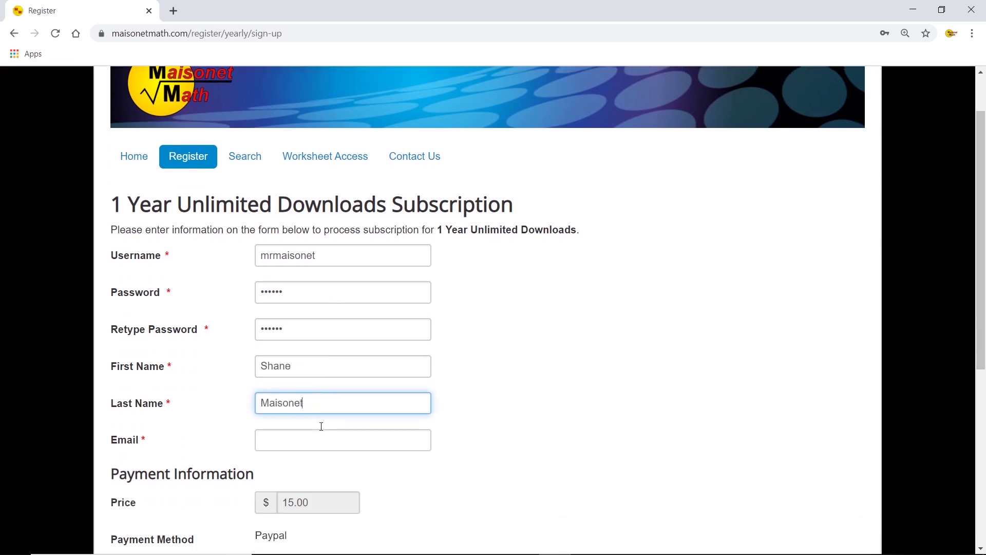
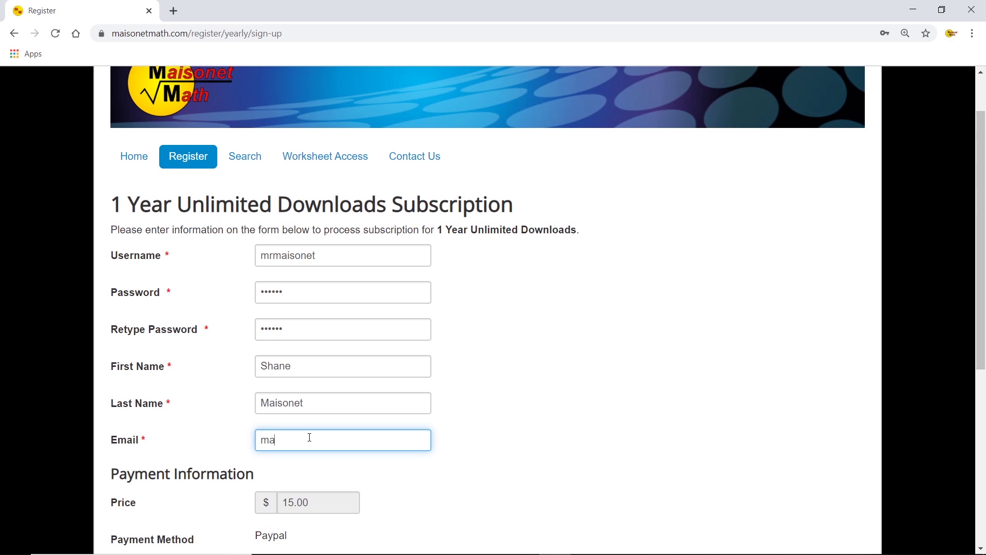
{"action": "scroll", "coordinate": [310, 438], "scroll_direction": "down", "scroll_amount": 3}
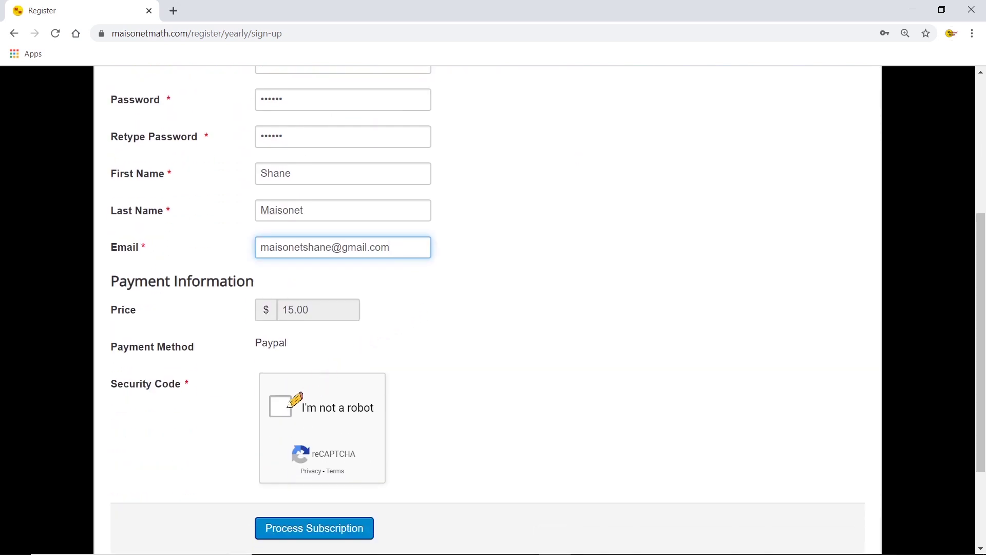
{"action": "left_click", "coordinate": [277, 408]}
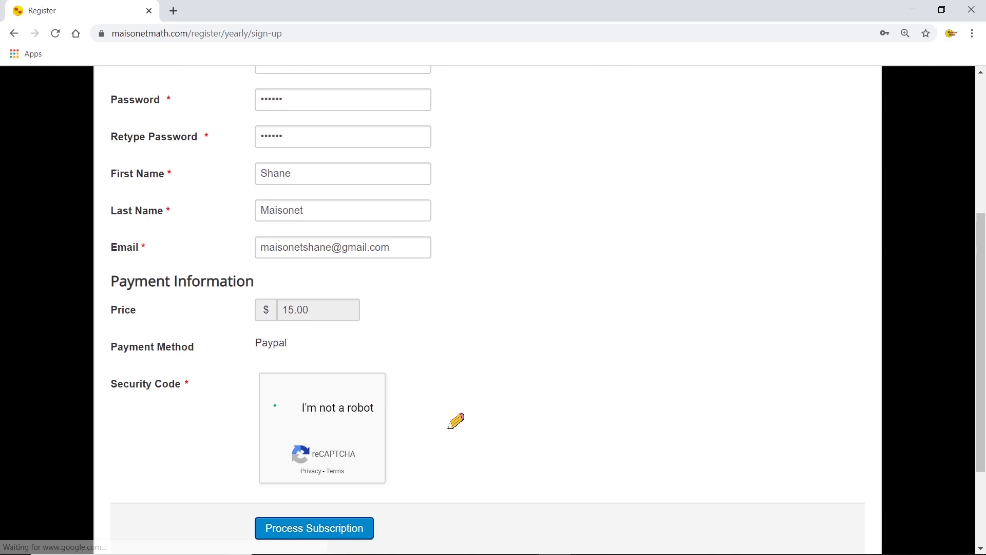
Step: Submit the sign-up to PayPal's $15.00 checkout, dismiss the save-password prompt, and select the email field
{"action": "left_click", "coordinate": [329, 529]}
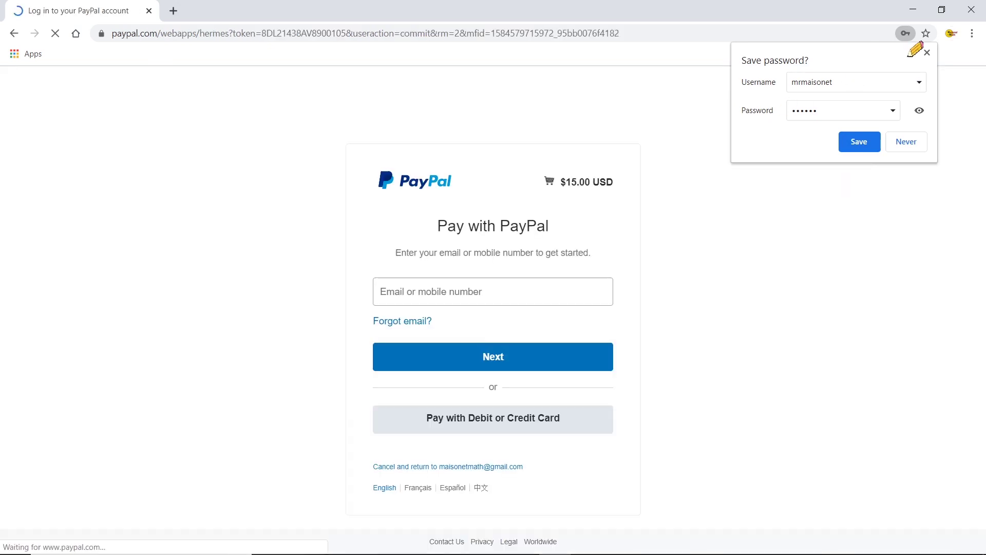
{"action": "left_click", "coordinate": [924, 51]}
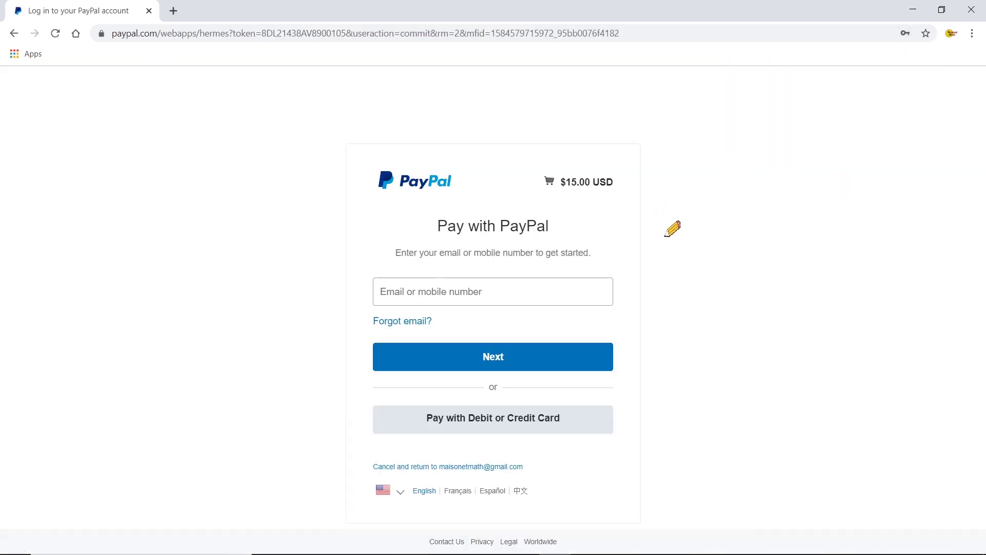
{"action": "left_click", "coordinate": [574, 289]}
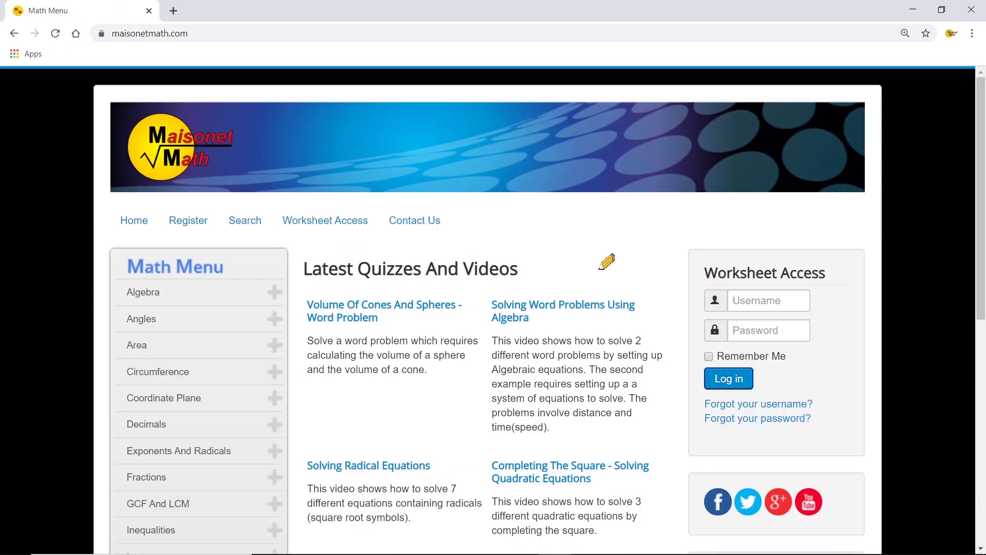
Step: Log in to Worksheet Access as 'mrmaisonet' with the account password
{"action": "left_click", "coordinate": [753, 302]}
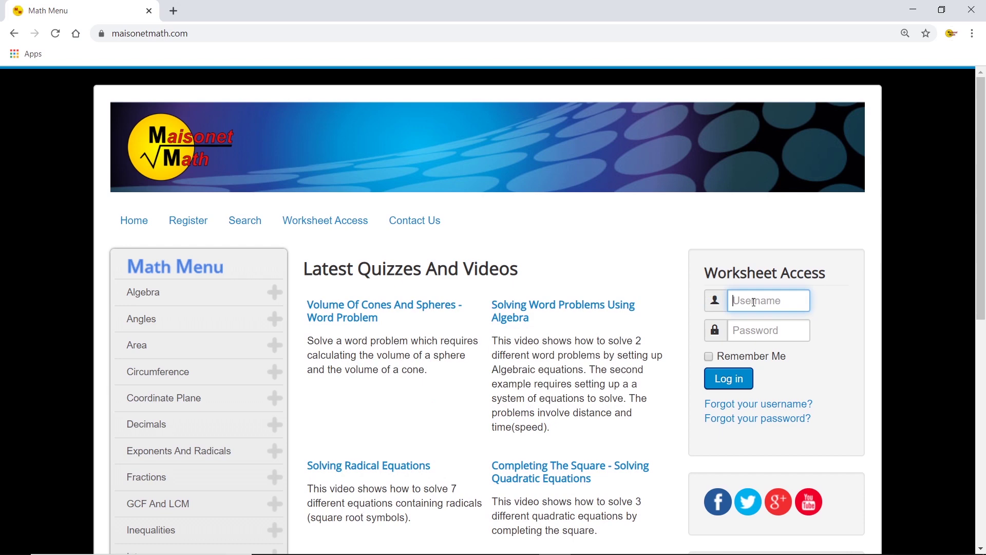
{"action": "type", "text": "mr"}
{"action": "type", "text": "maisonet"}
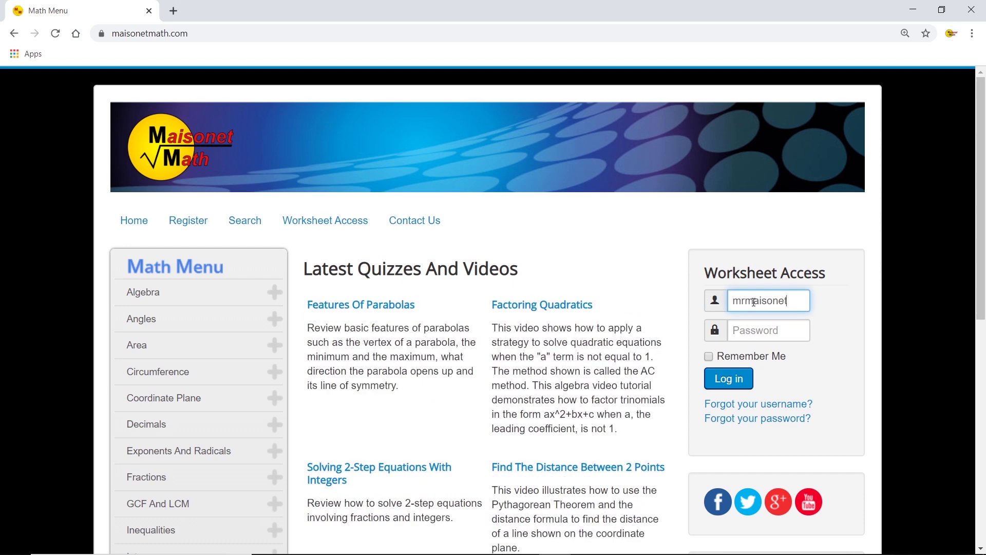
{"action": "key", "text": "Tab"}
{"action": "type", "text": "••"}
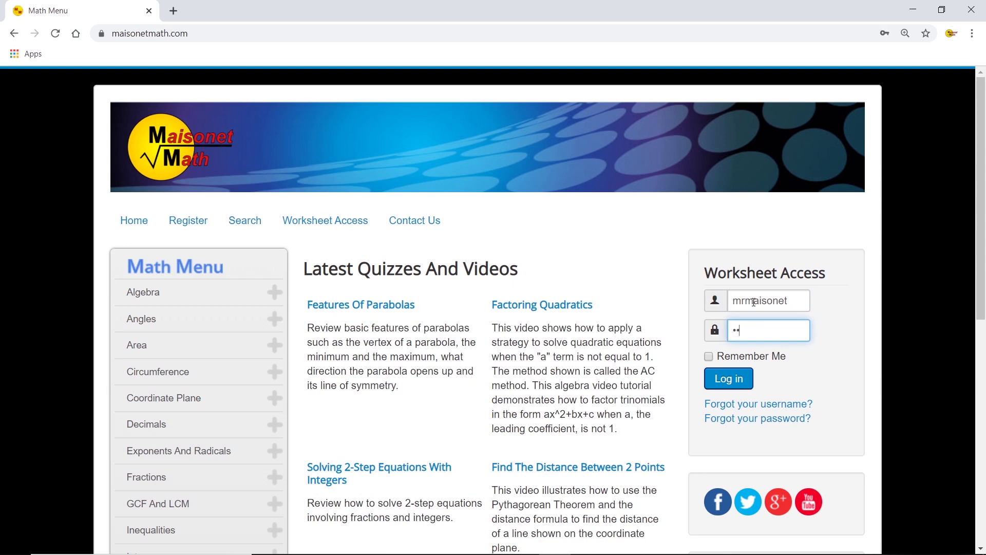
{"action": "type", "text": "•••"}
{"action": "left_click", "coordinate": [727, 369]}
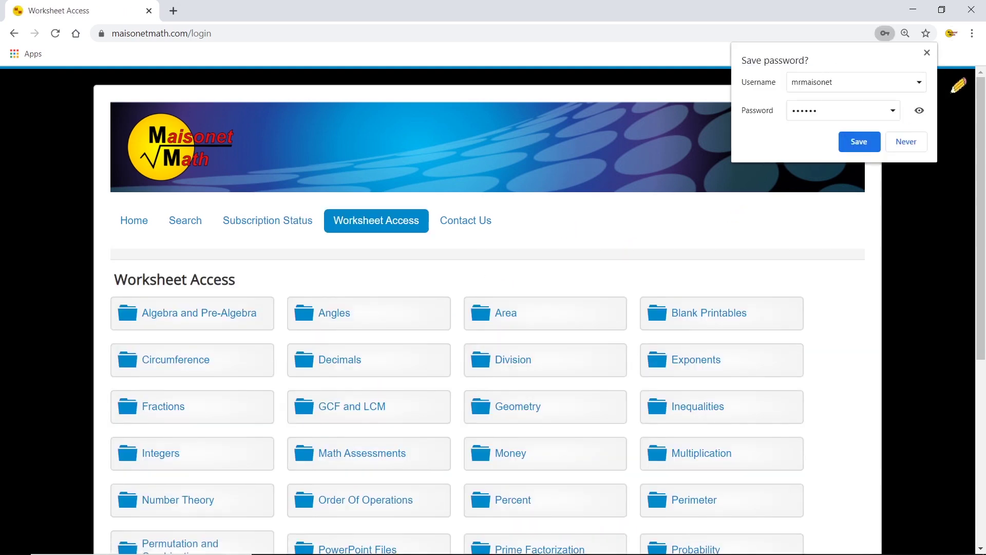
Step: Dismiss the save-password offer and open the Percent worksheet ID# 0767 as a PDF
{"action": "left_click", "coordinate": [927, 53]}
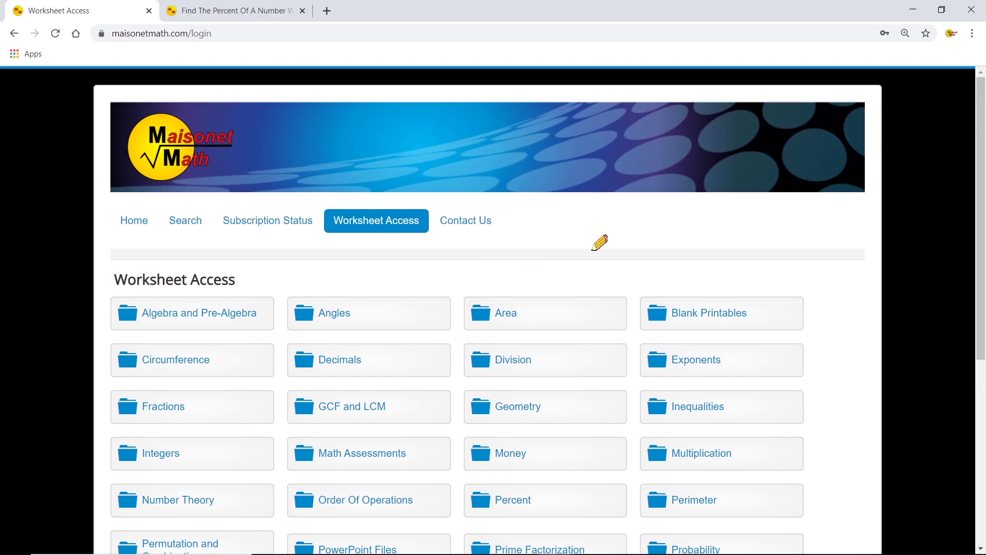
{"action": "scroll", "coordinate": [599, 243], "scroll_direction": "down", "scroll_amount": 1}
{"action": "scroll", "coordinate": [585, 304], "scroll_direction": "down", "scroll_amount": 3}
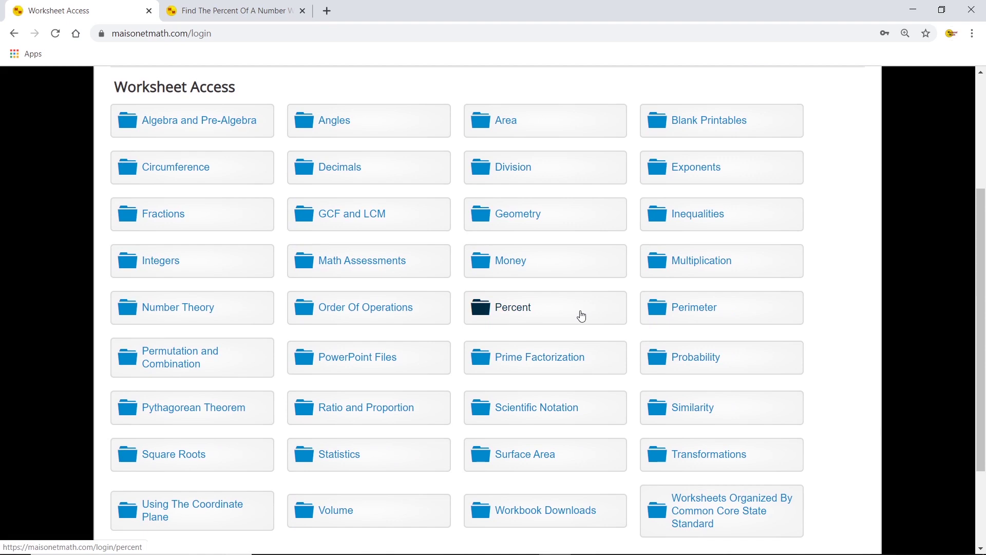
{"action": "left_click", "coordinate": [581, 310]}
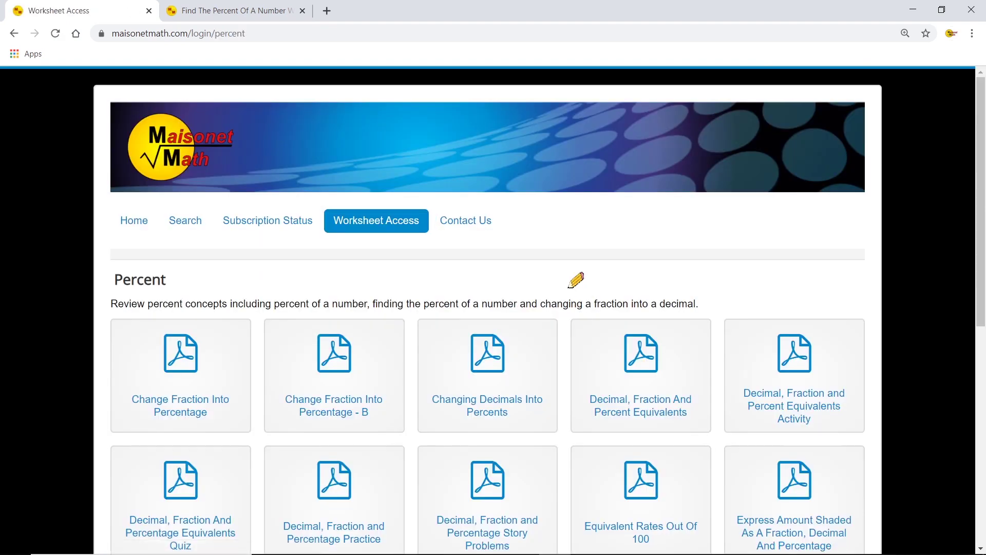
{"action": "scroll", "coordinate": [575, 280], "scroll_direction": "down", "scroll_amount": 5}
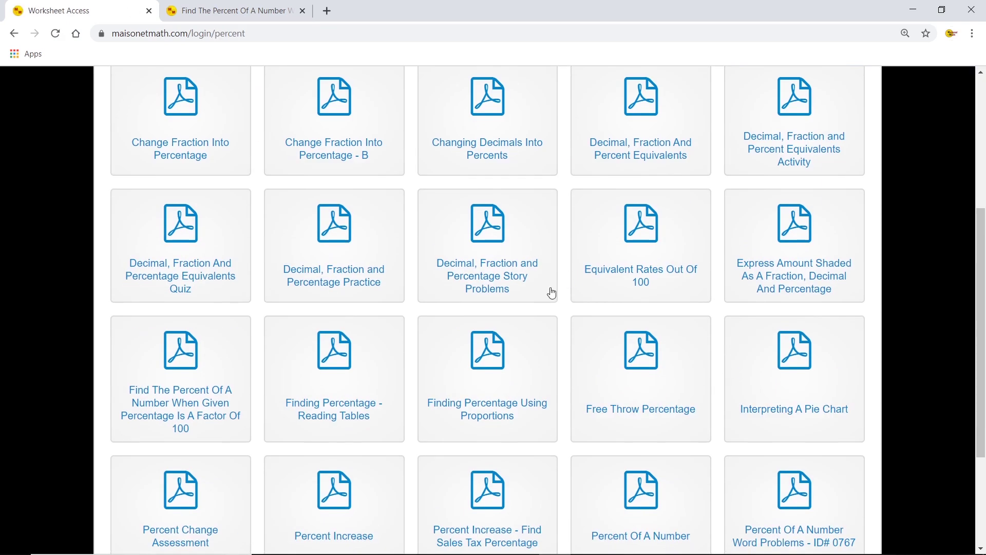
{"action": "scroll", "coordinate": [550, 288], "scroll_direction": "down", "scroll_amount": 3}
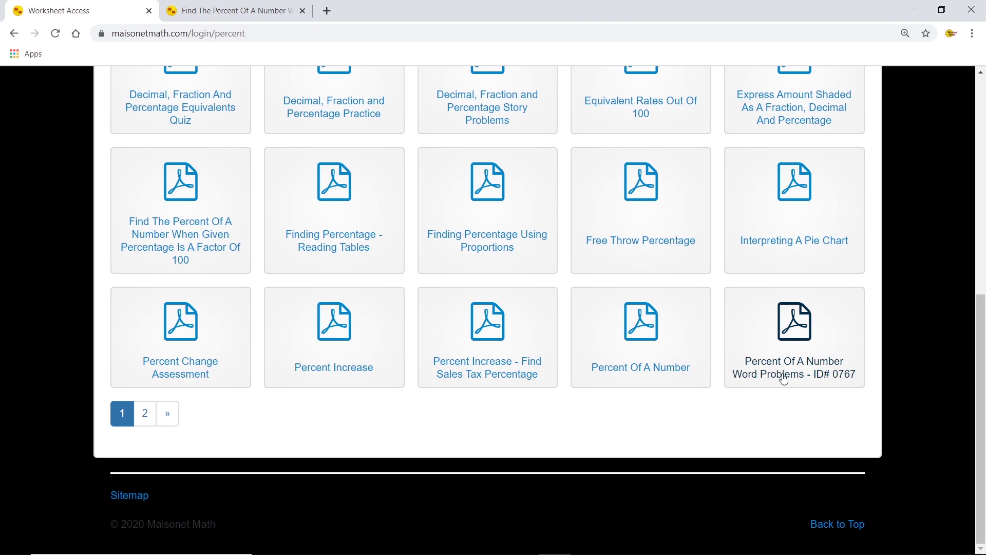
{"action": "left_click", "coordinate": [840, 326]}
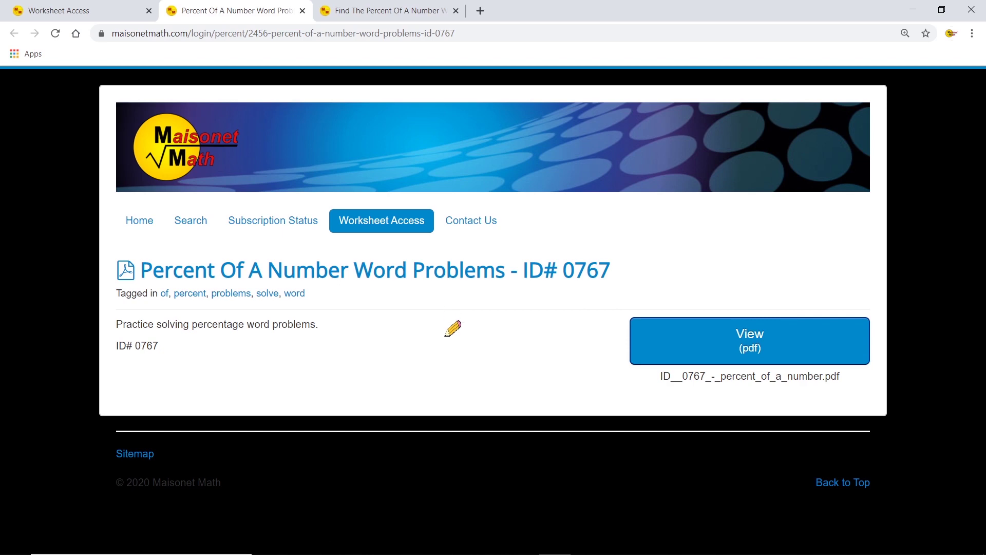
{"action": "left_click", "coordinate": [666, 344]}
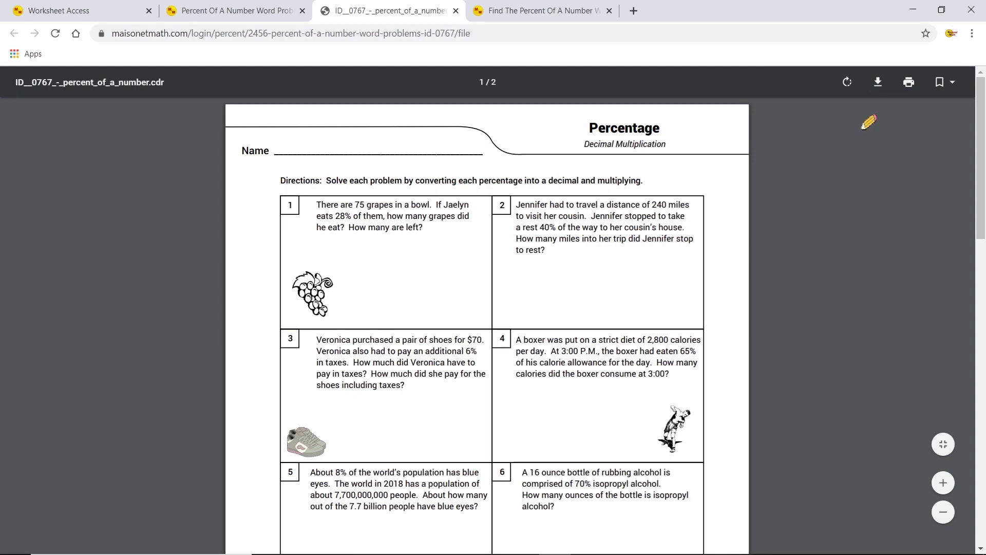
Step: Zoom in on the worksheet PDF and scroll down to page 2's answer key
{"action": "left_click", "coordinate": [942, 483]}
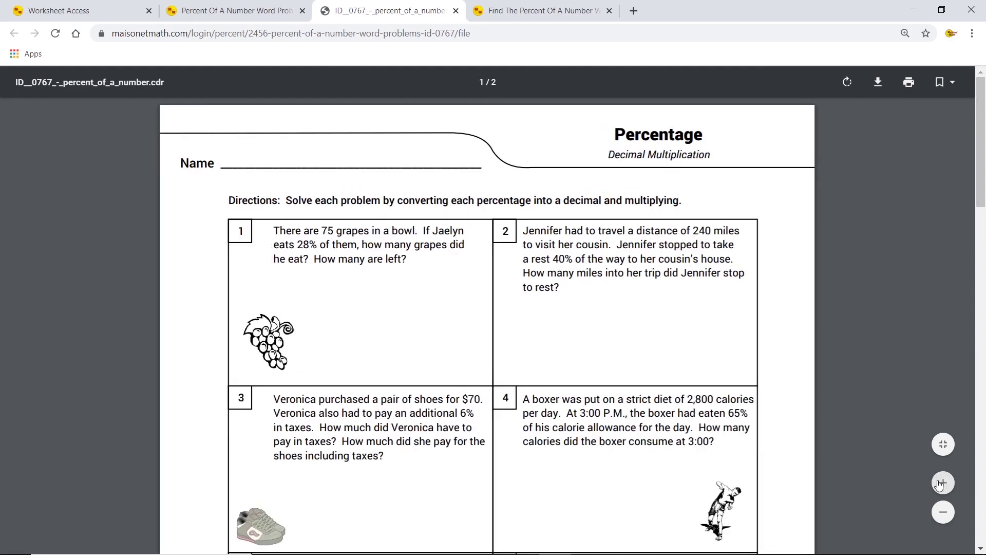
{"action": "scroll", "coordinate": [519, 375], "scroll_direction": "down", "scroll_amount": 2}
{"action": "scroll", "coordinate": [520, 375], "scroll_direction": "down", "scroll_amount": 5}
{"action": "scroll", "coordinate": [519, 375], "scroll_direction": "down", "scroll_amount": 5}
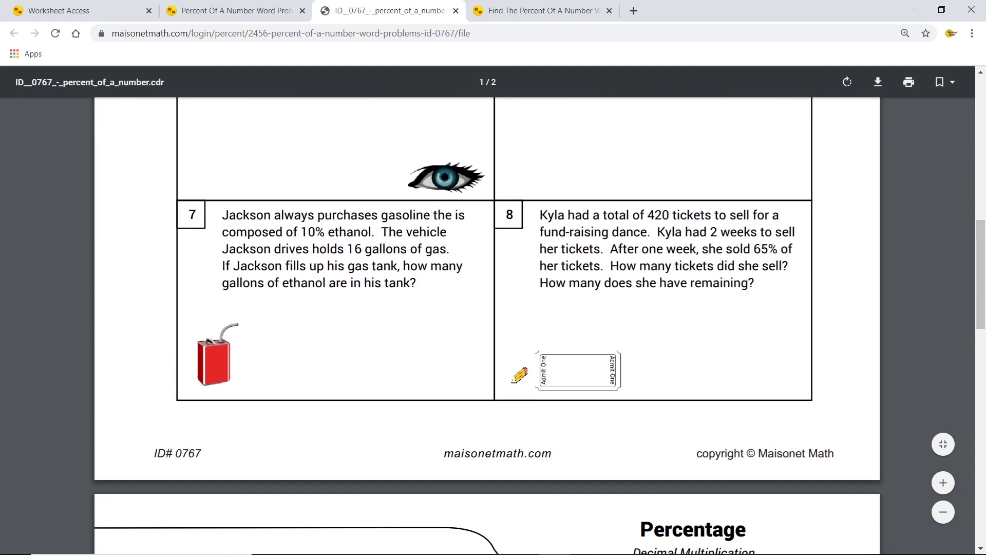
{"action": "scroll", "coordinate": [519, 375], "scroll_direction": "down", "scroll_amount": 7}
{"action": "scroll", "coordinate": [519, 375], "scroll_direction": "down", "scroll_amount": 7}
{"action": "scroll", "coordinate": [519, 374], "scroll_direction": "down", "scroll_amount": 5}
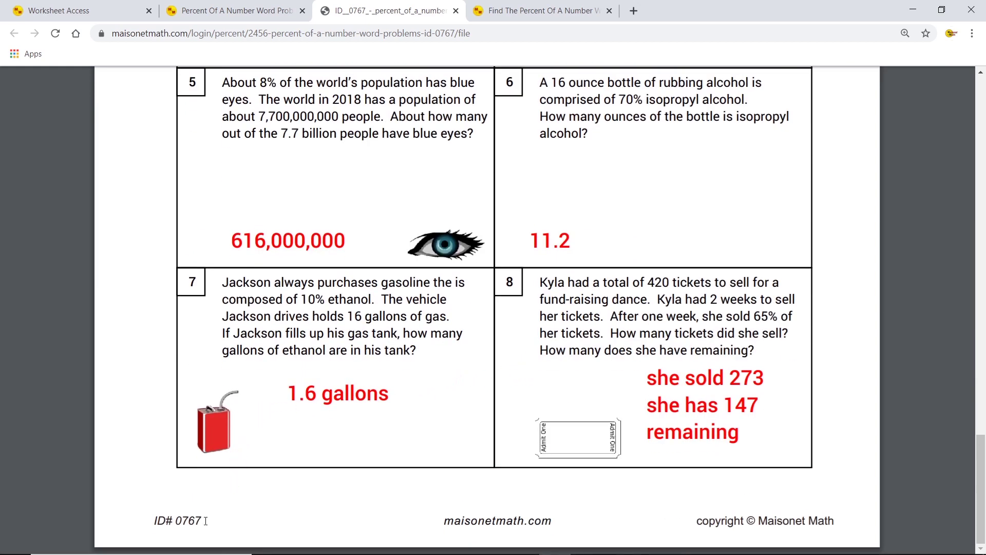
Step: Select the worksheet's ID# 0767 text, clear it, and return to the Percent worksheet list
{"action": "left_click_drag", "start_coordinate": [205, 521], "coordinate": [156, 521]}
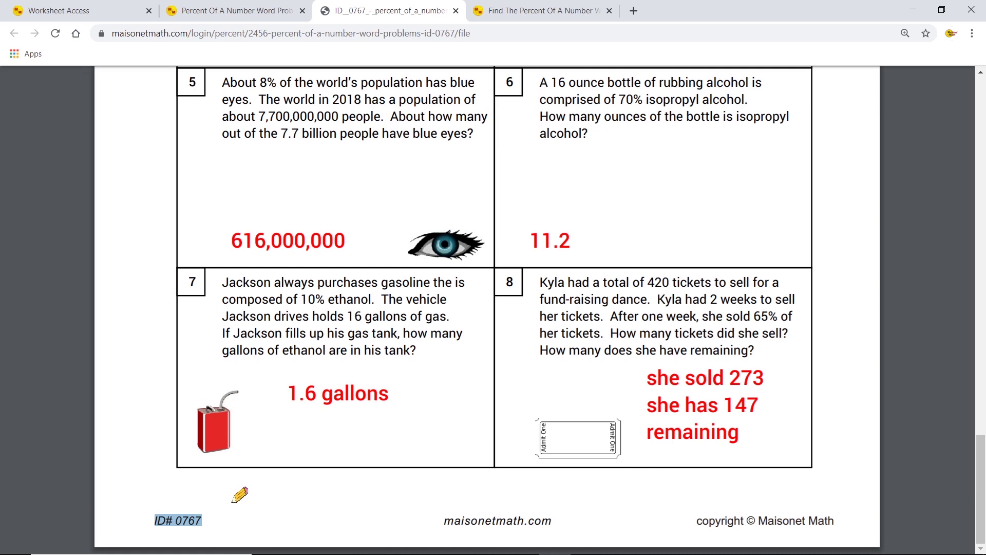
{"action": "left_click", "coordinate": [140, 456]}
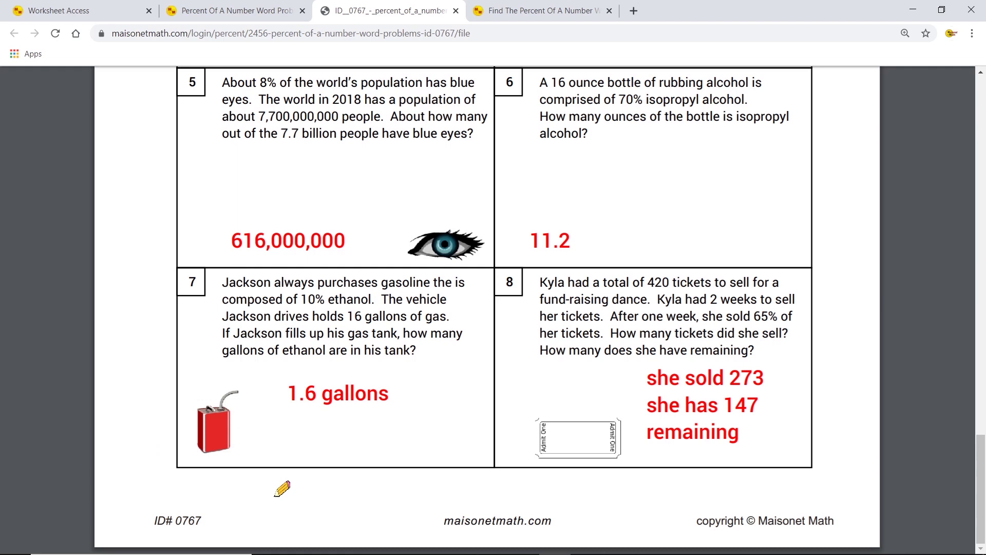
{"action": "left_click", "coordinate": [118, 18]}
Step: Search the site for worksheet ID 0767 from the home page's Search tool
{"action": "scroll", "coordinate": [194, 149], "scroll_direction": "up", "scroll_amount": 7}
{"action": "scroll", "coordinate": [150, 227], "scroll_direction": "up", "scroll_amount": 2}
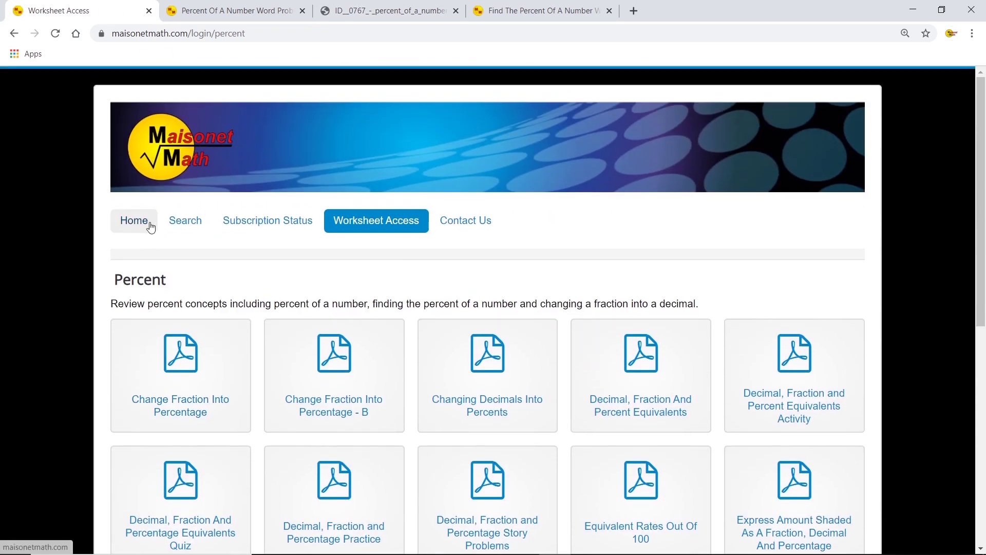
{"action": "left_click", "coordinate": [149, 226]}
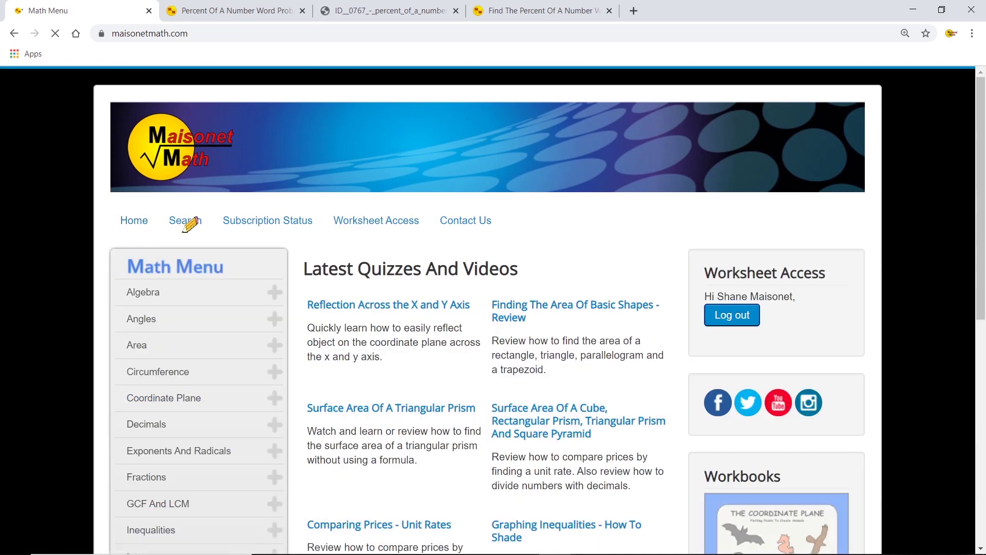
{"action": "left_click", "coordinate": [191, 229]}
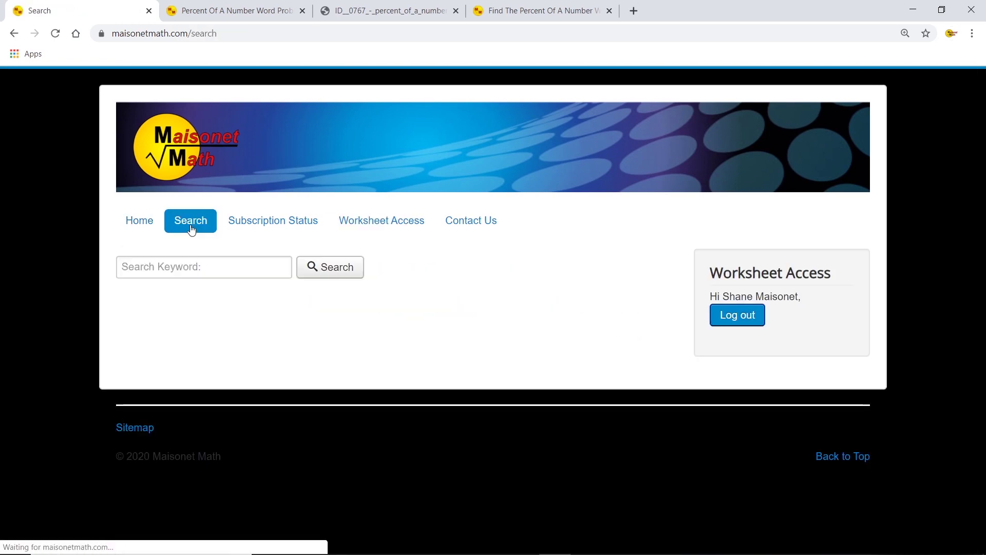
{"action": "left_click", "coordinate": [212, 270]}
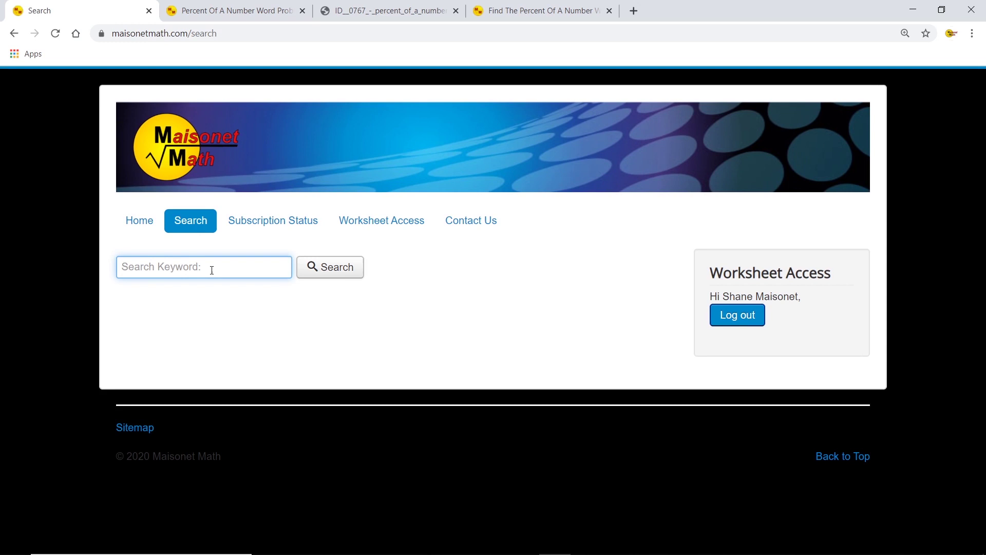
{"action": "type", "text": "0767"}
{"action": "key", "text": "Return"}
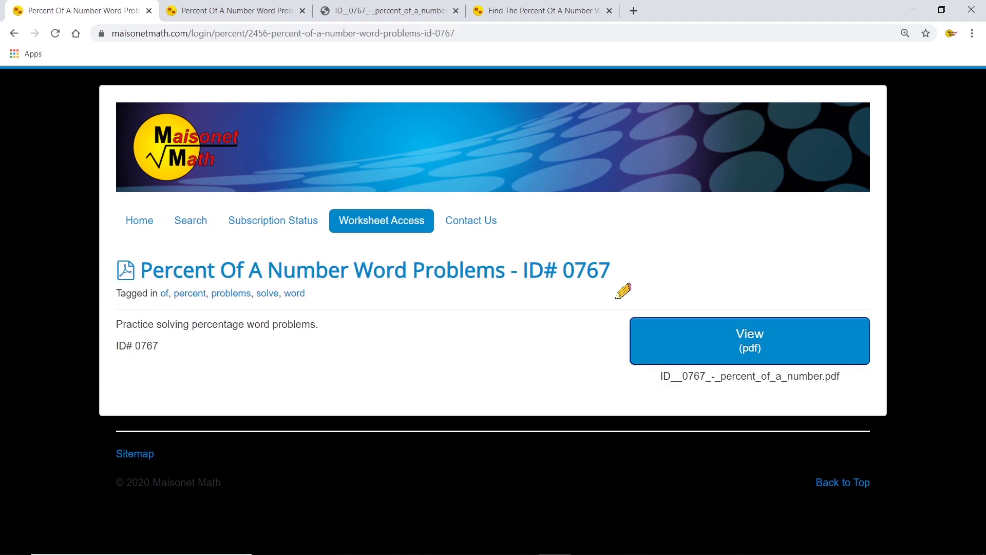
Step: Open the 0767 worksheet PDF, zoom in, and scroll through both pages of answers
{"action": "left_click", "coordinate": [653, 354]}
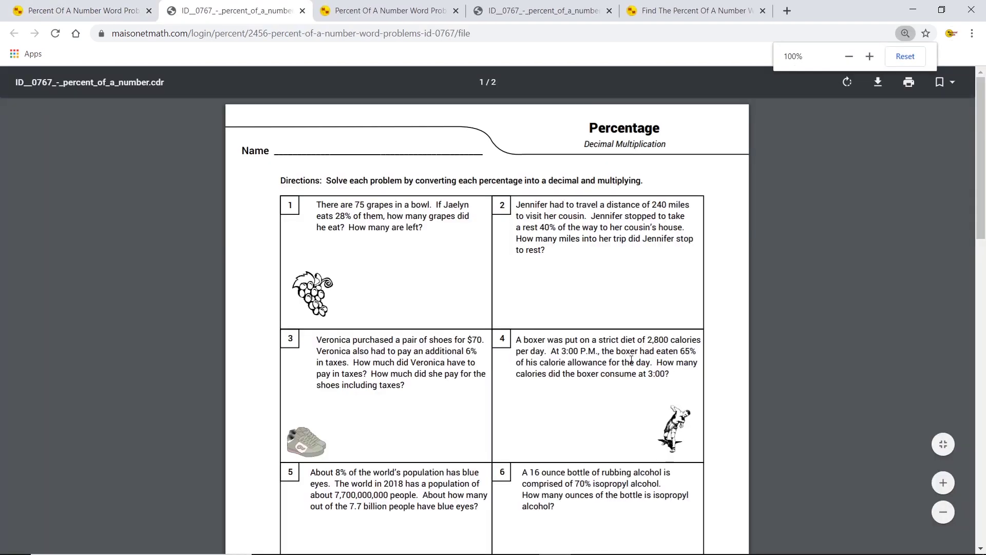
{"action": "left_click", "coordinate": [941, 486]}
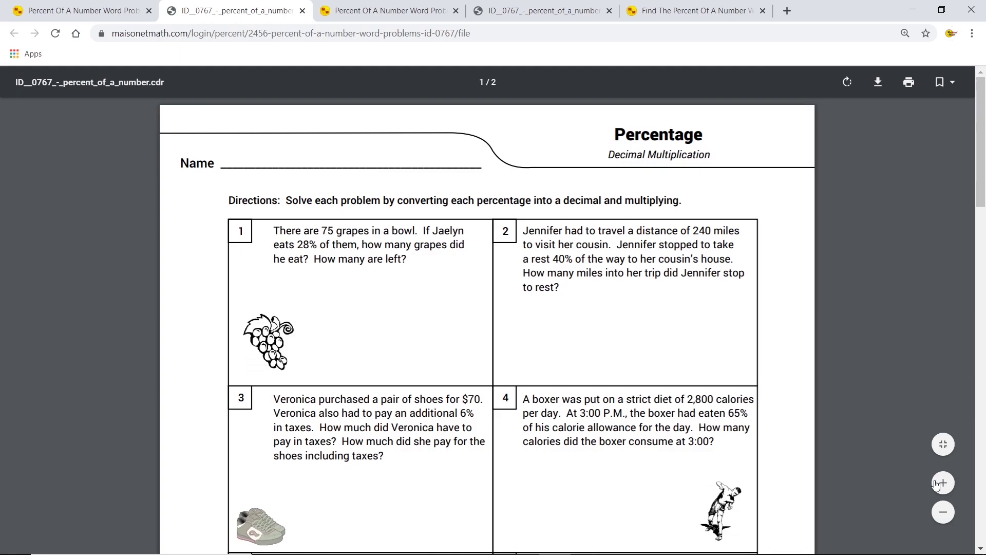
{"action": "scroll", "coordinate": [567, 402], "scroll_direction": "down", "scroll_amount": 4}
{"action": "scroll", "coordinate": [556, 405], "scroll_direction": "down", "scroll_amount": 13}
{"action": "scroll", "coordinate": [555, 405], "scroll_direction": "down", "scroll_amount": 6}
{"action": "scroll", "coordinate": [555, 404], "scroll_direction": "up", "scroll_amount": 5}
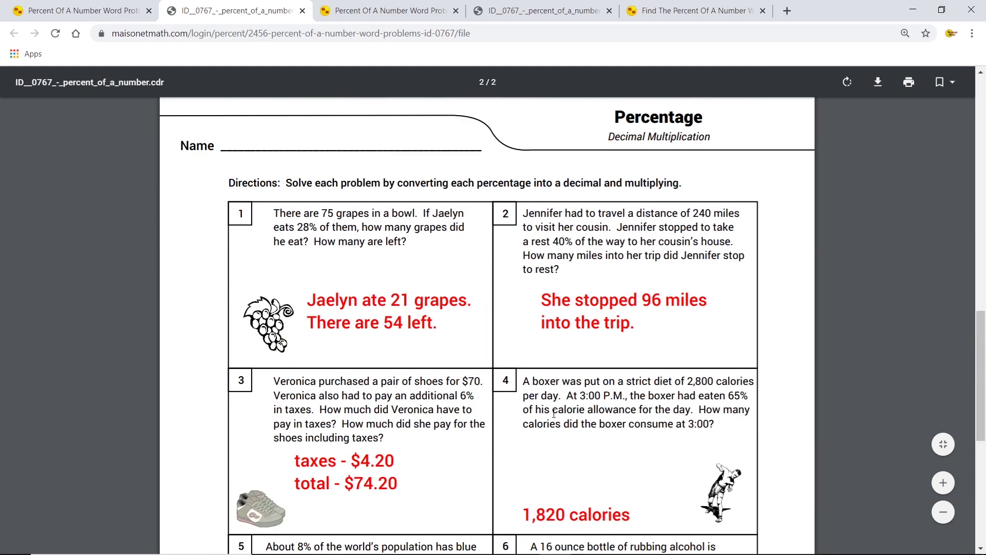
{"action": "scroll", "coordinate": [411, 318], "scroll_direction": "up", "scroll_amount": 15}
{"action": "scroll", "coordinate": [268, 232], "scroll_direction": "up", "scroll_amount": 3}
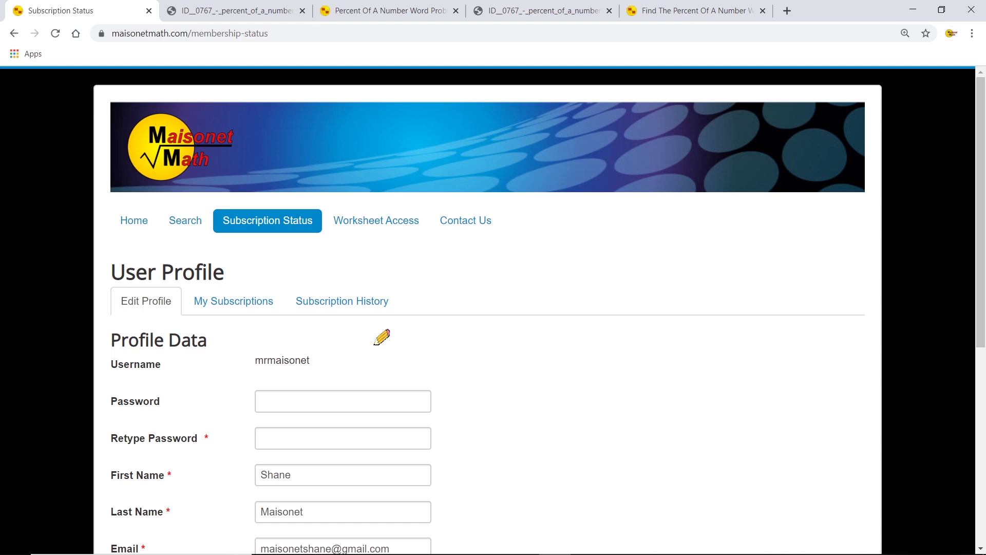
Step: Check My Subscriptions shows the 1 Year Unlimited Downloads plan Active until 03-19-2021
{"action": "scroll", "coordinate": [381, 336], "scroll_direction": "down", "scroll_amount": 2}
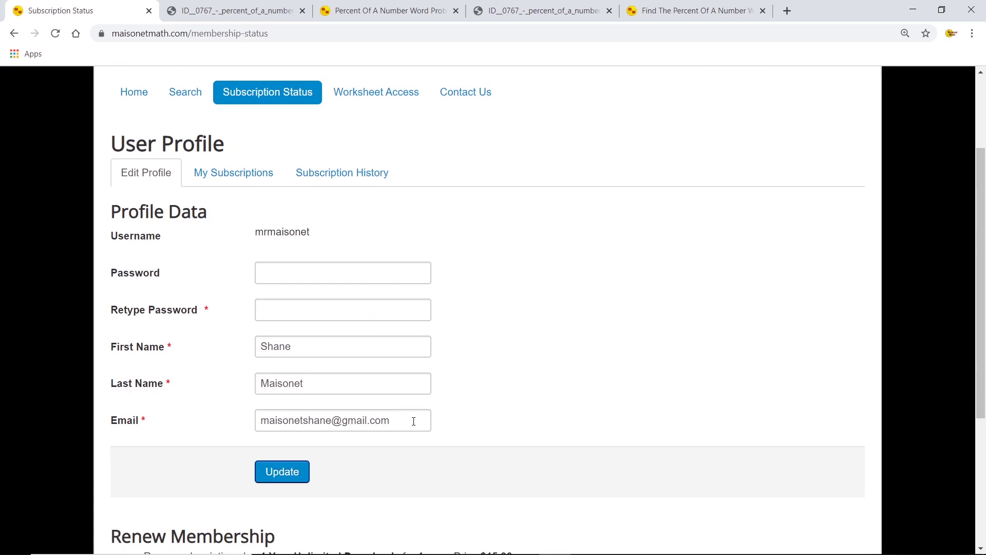
{"action": "scroll", "coordinate": [480, 405], "scroll_direction": "up", "scroll_amount": 2}
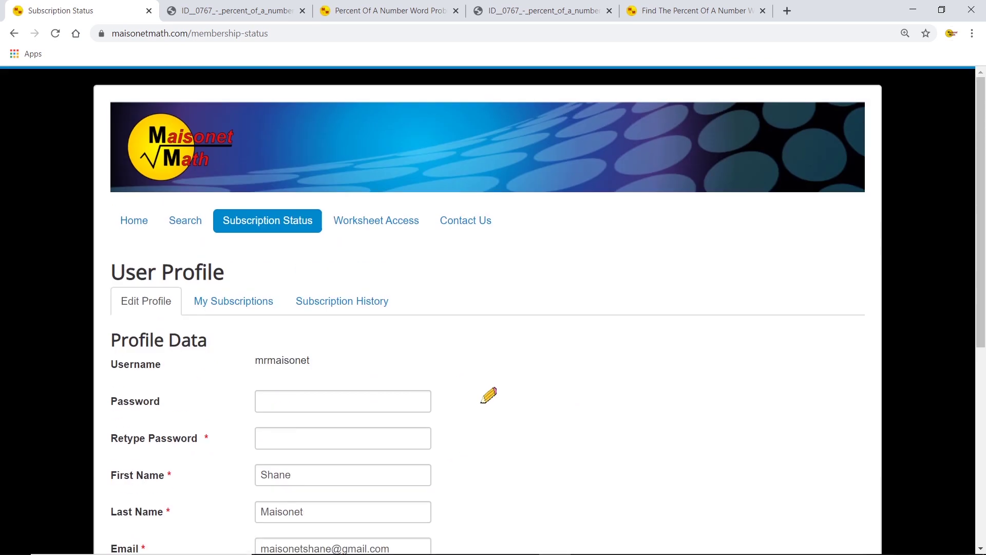
{"action": "left_click", "coordinate": [252, 297]}
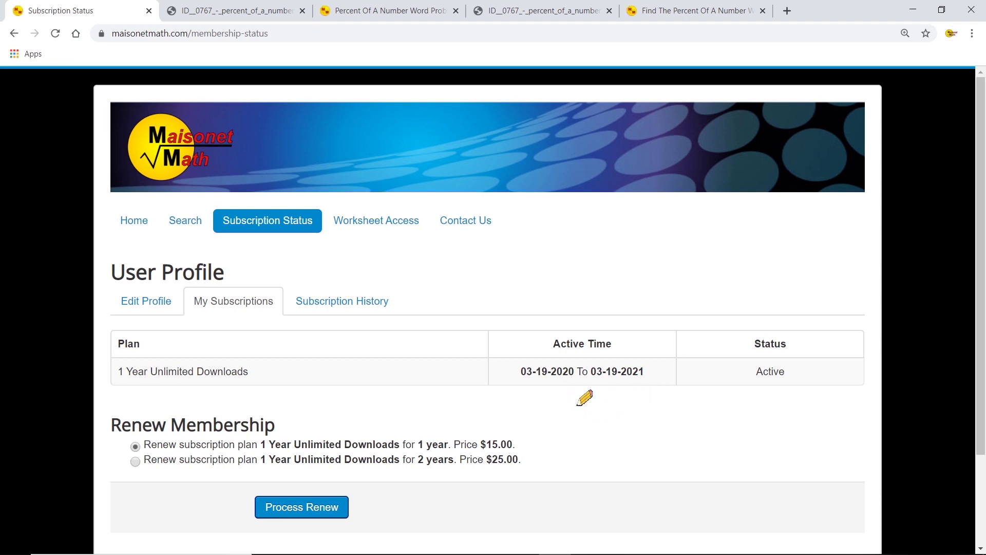
{"action": "scroll", "coordinate": [381, 403], "scroll_direction": "down", "scroll_amount": 1}
{"action": "scroll", "coordinate": [381, 404], "scroll_direction": "down", "scroll_amount": 2}
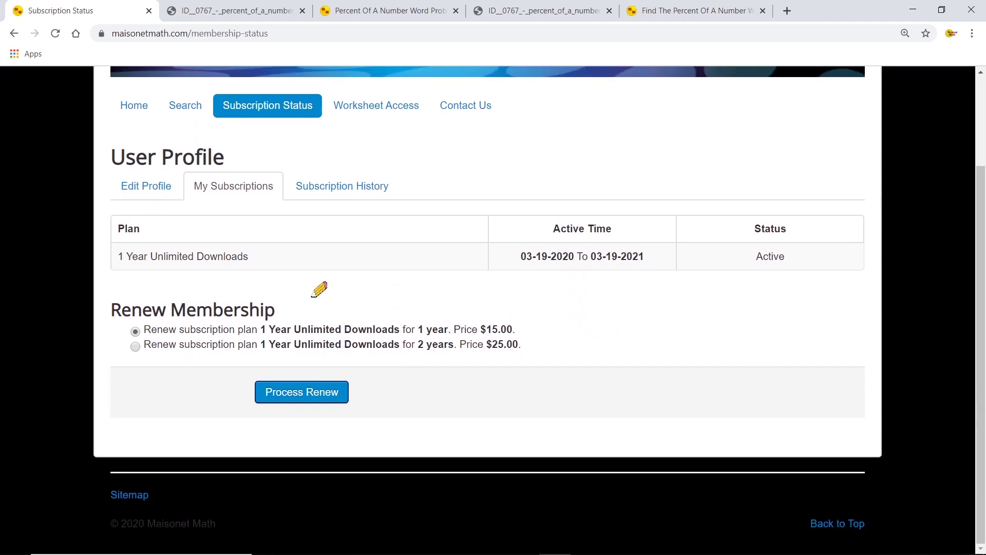